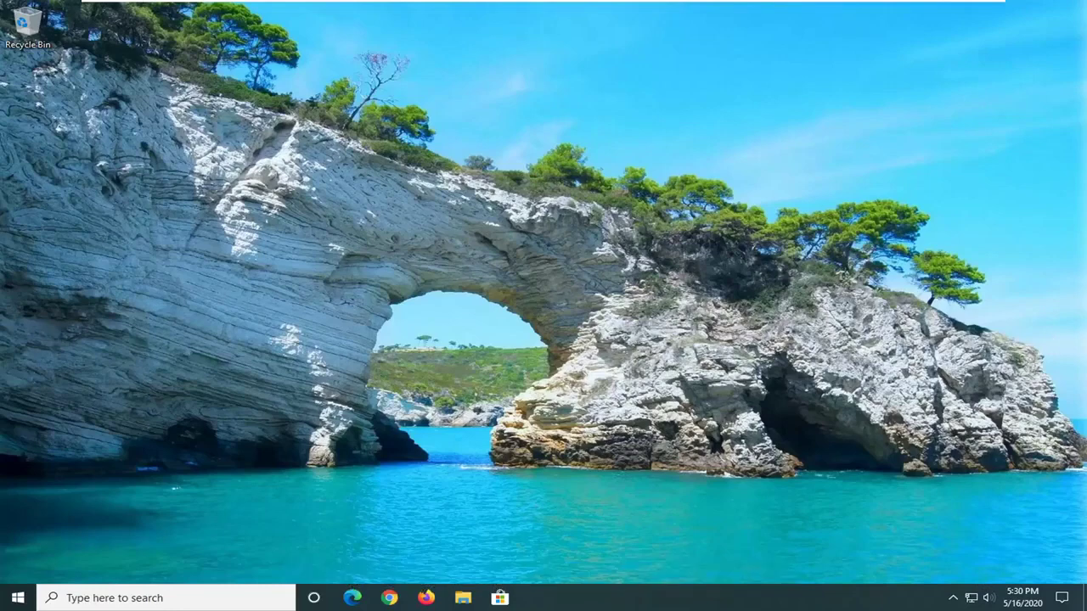
Search for "file explorer" and open File Explorer.
left_click(10, 599)
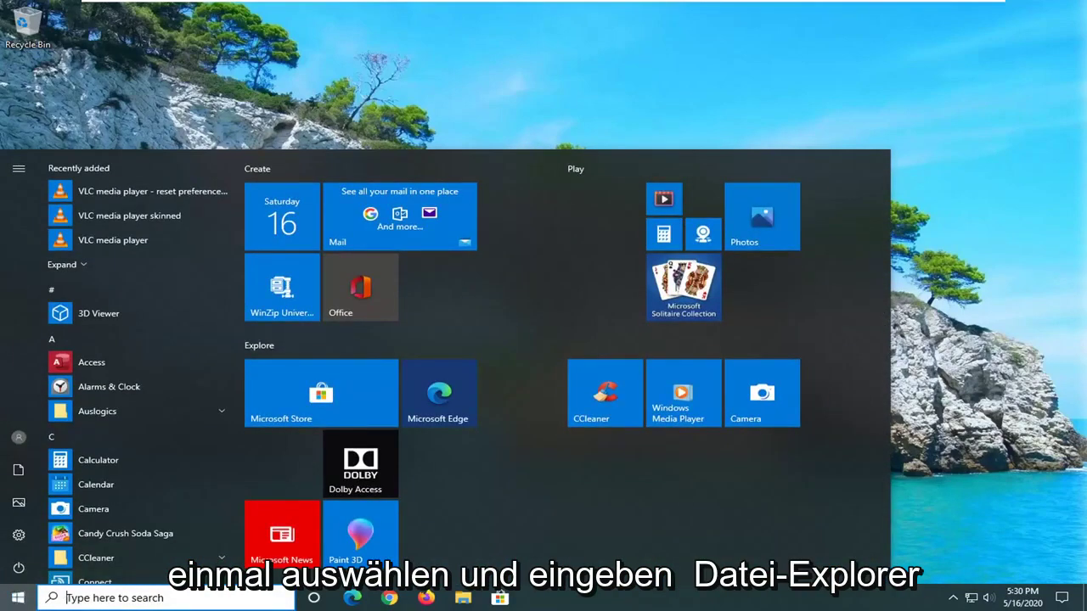
type("file explorer")
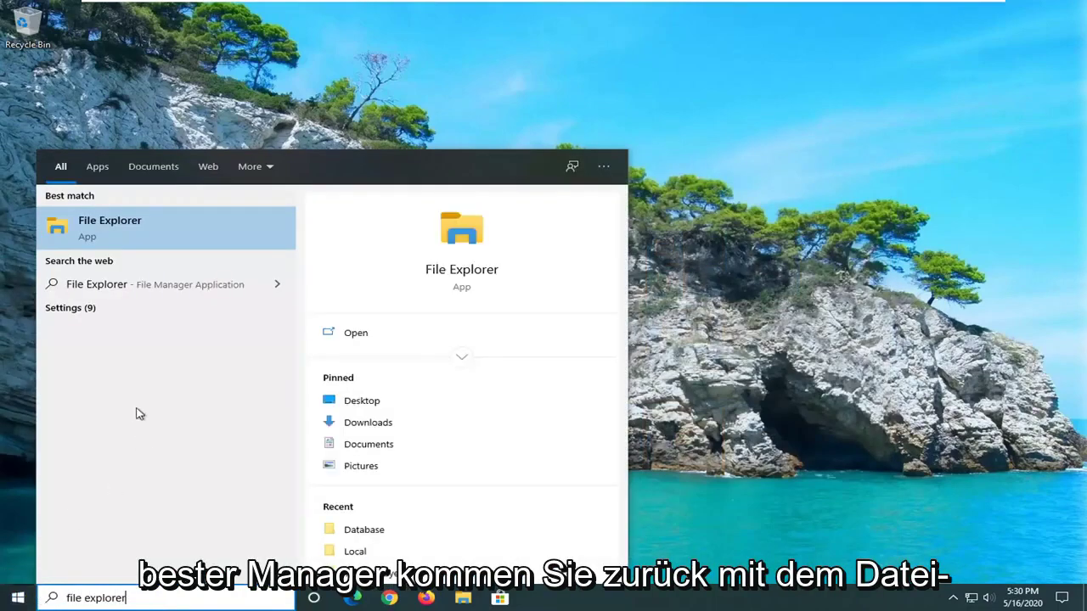
left_click(129, 237)
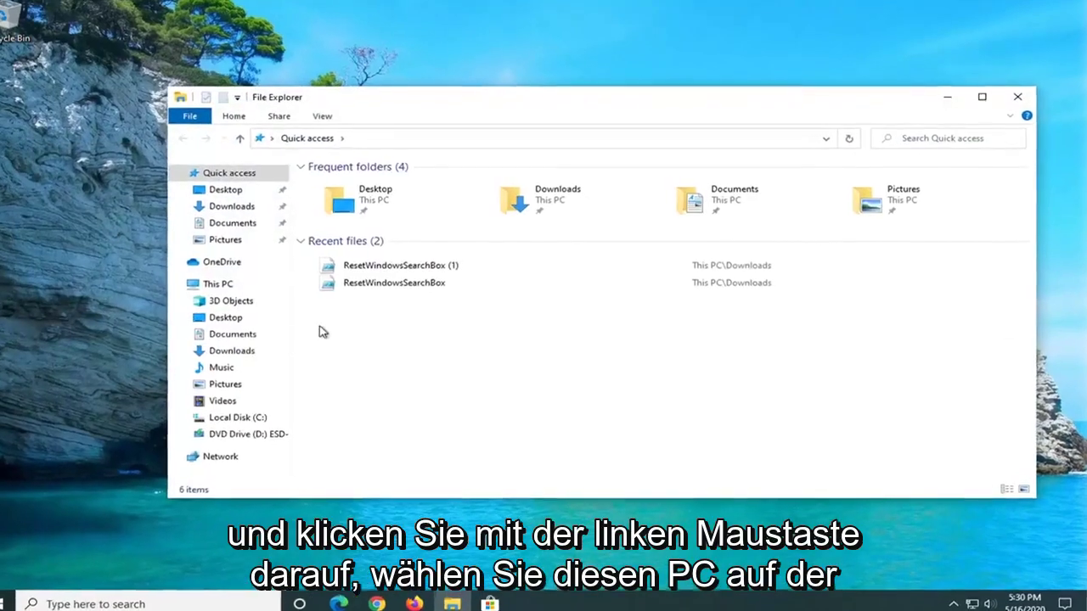
Browse from This PC to the folder C:\Windows\SoftwareDistribution\Download.
left_click(196, 288)
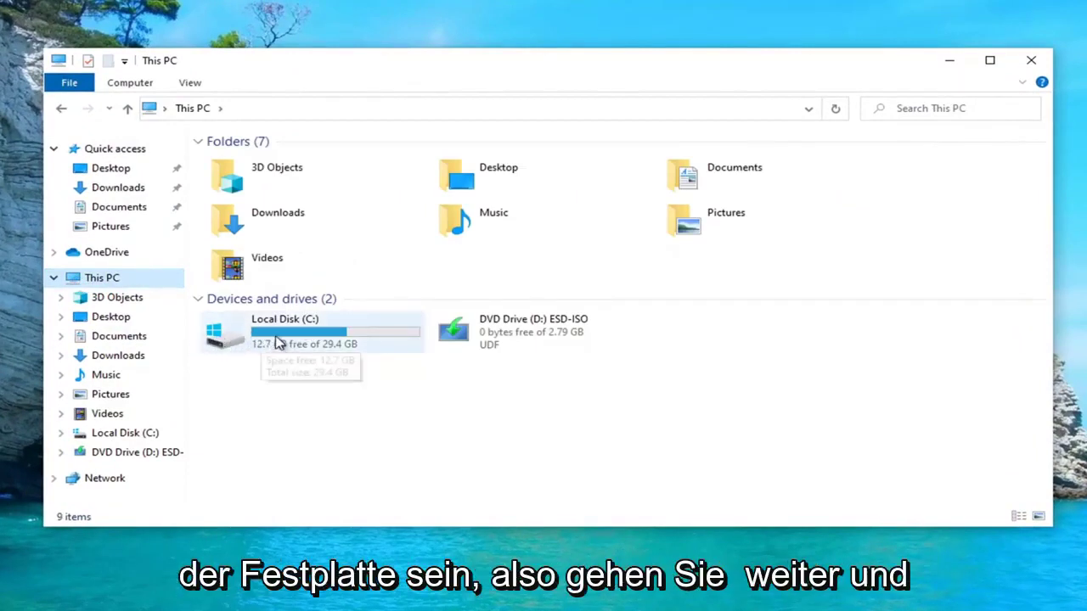
double_click(307, 338)
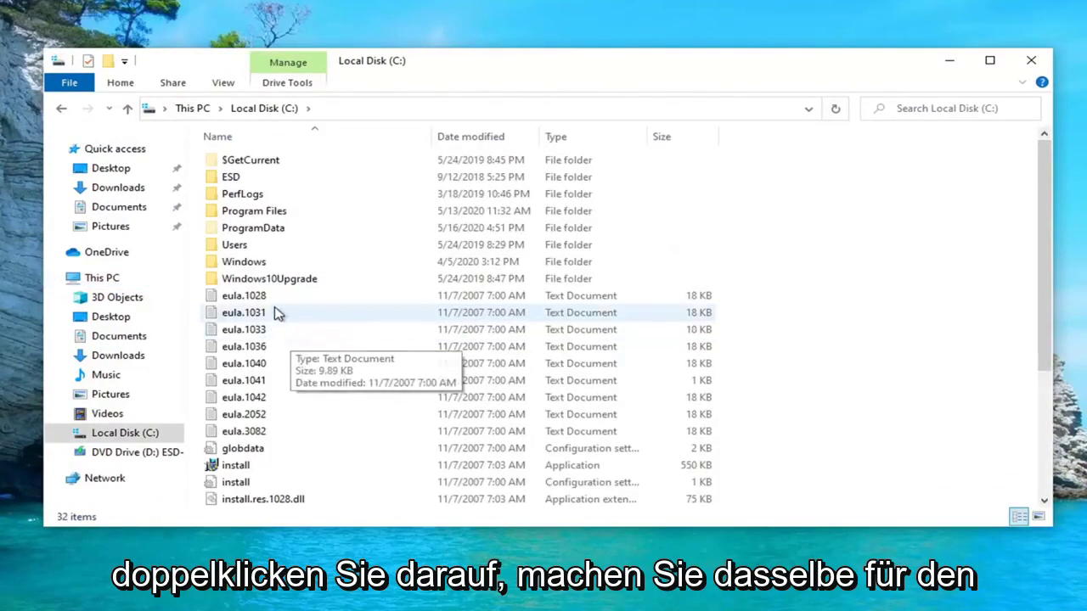
double_click(252, 264)
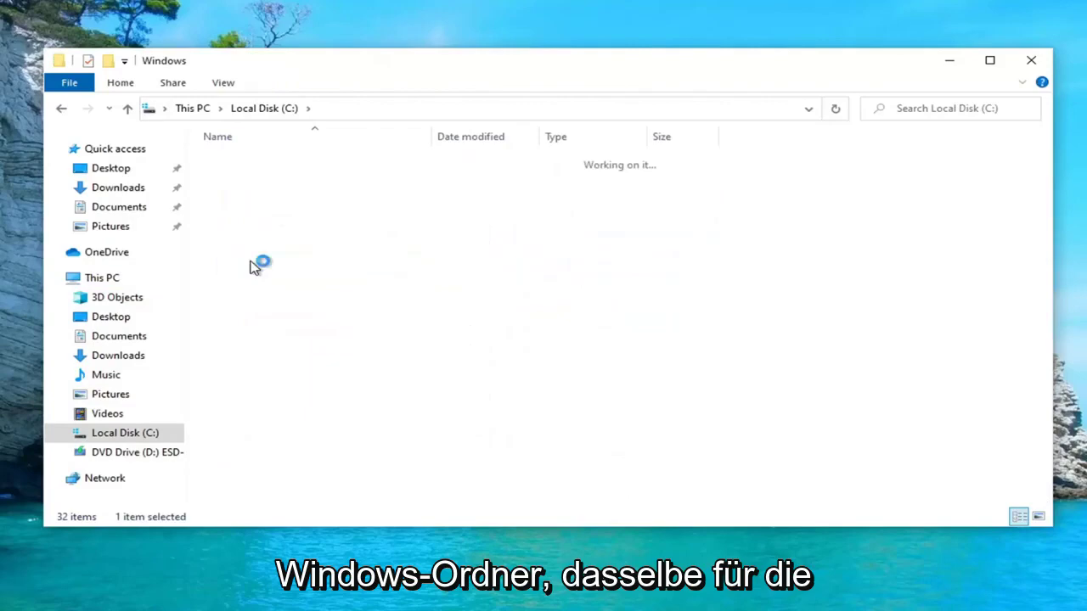
scroll(314, 335, "down", 6)
scroll(260, 424, "down", 8)
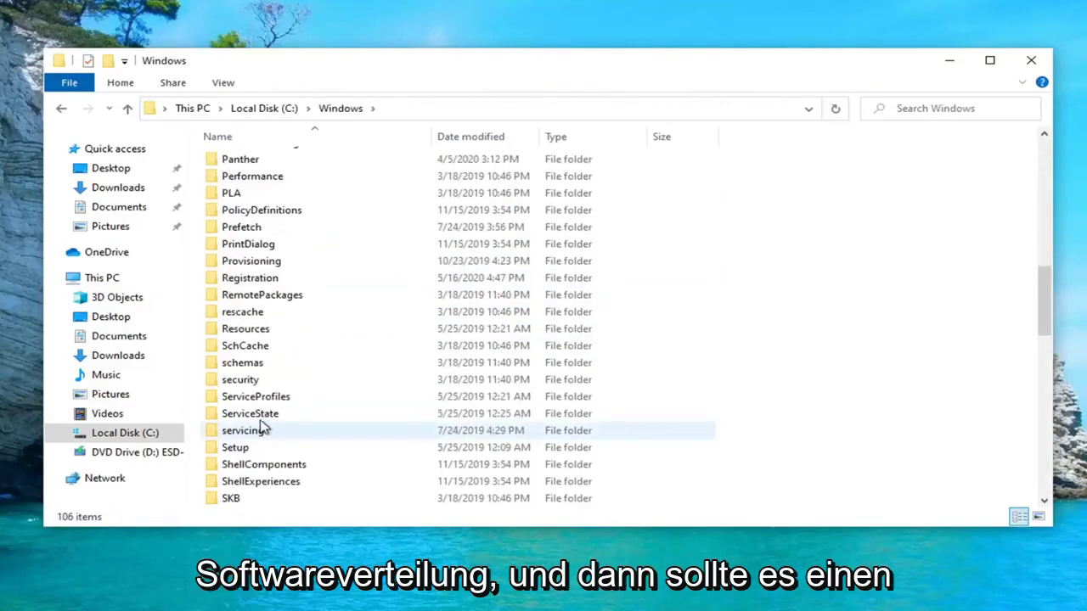
double_click(267, 415)
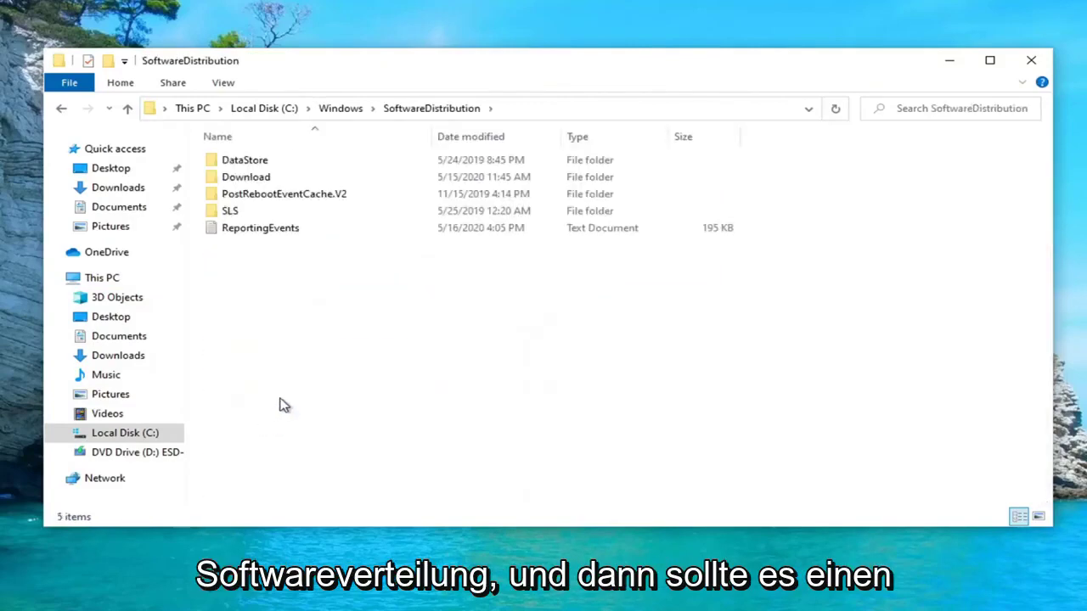
double_click(241, 178)
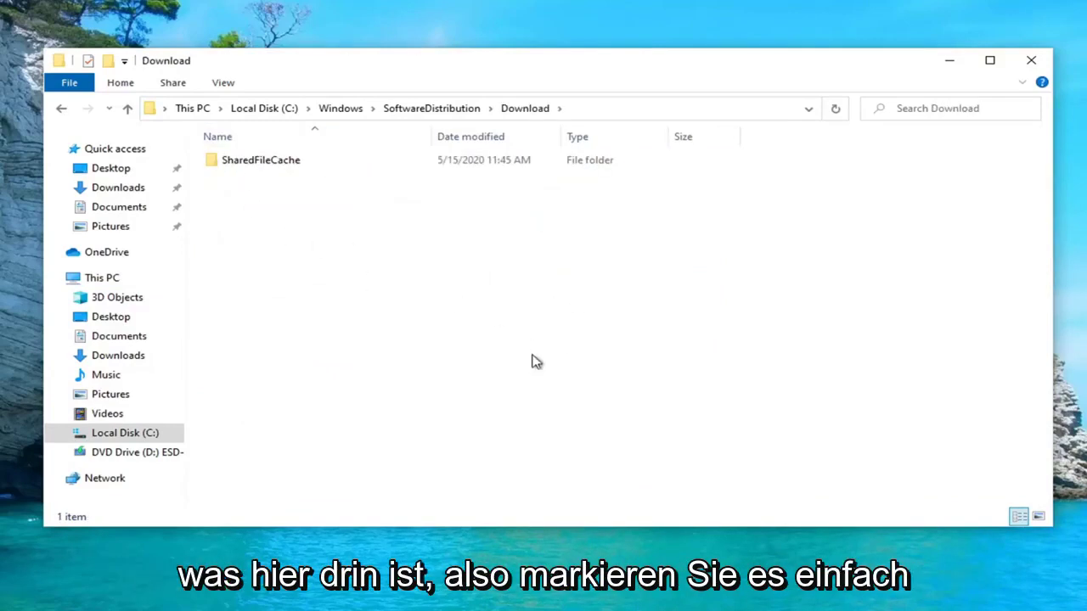
Delete the SharedFileCache folder from the Download folder and close the File Explorer window.
left_click_drag(713, 391, 274, 151)
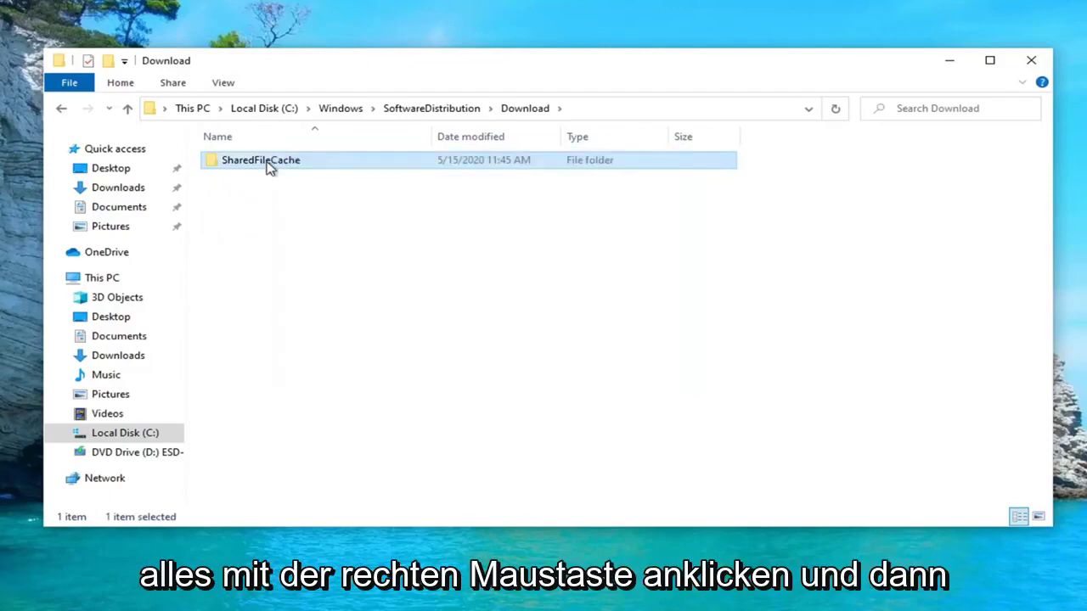
right_click(268, 166)
left_click(328, 499)
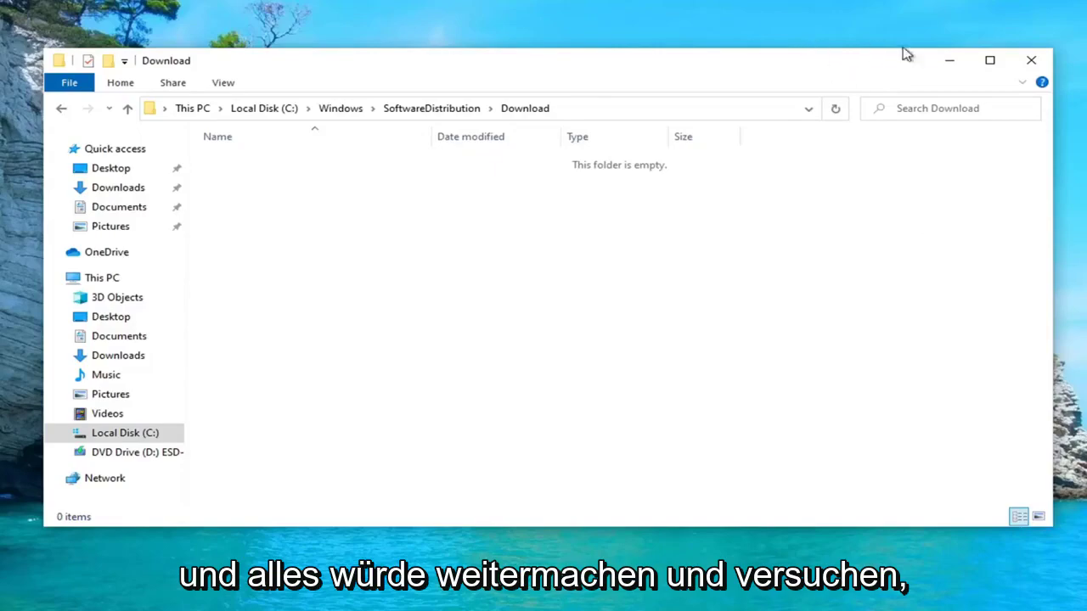
left_click(1031, 60)
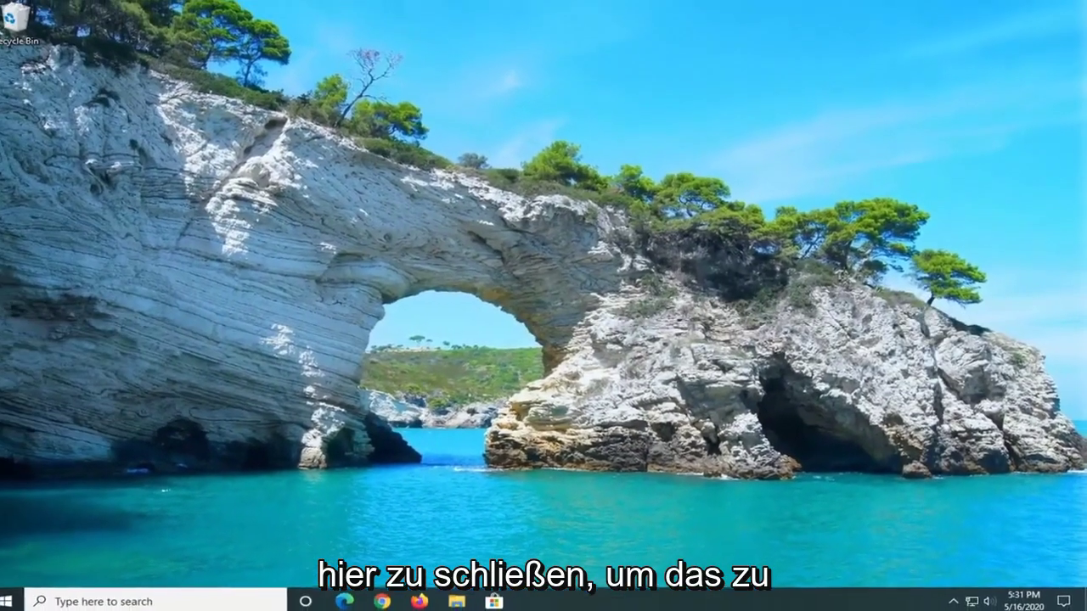
Search for "services" and open the Services console.
left_click(16, 601)
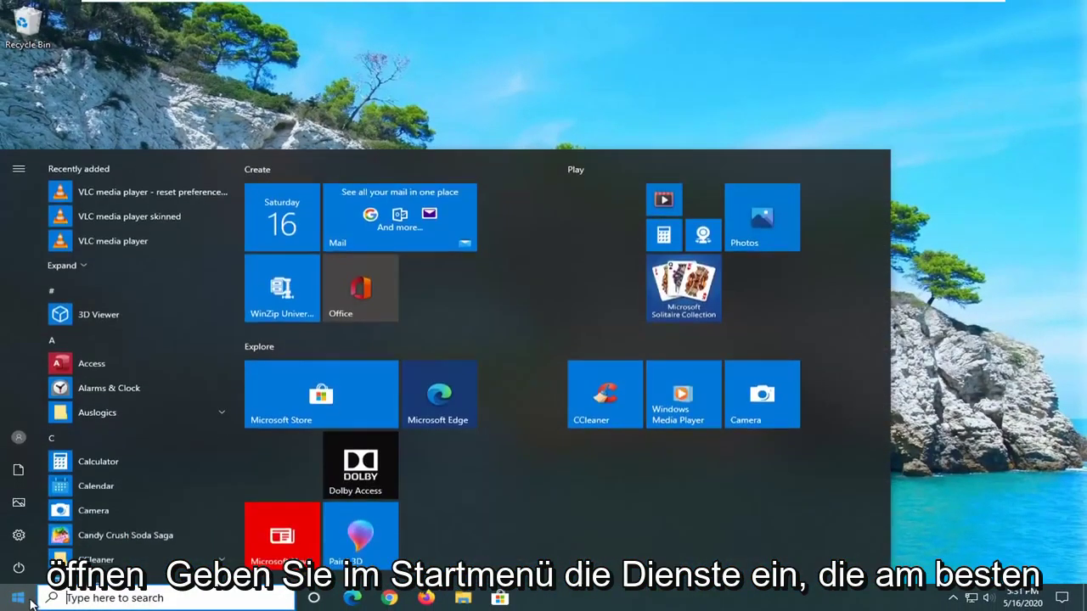
type("services")
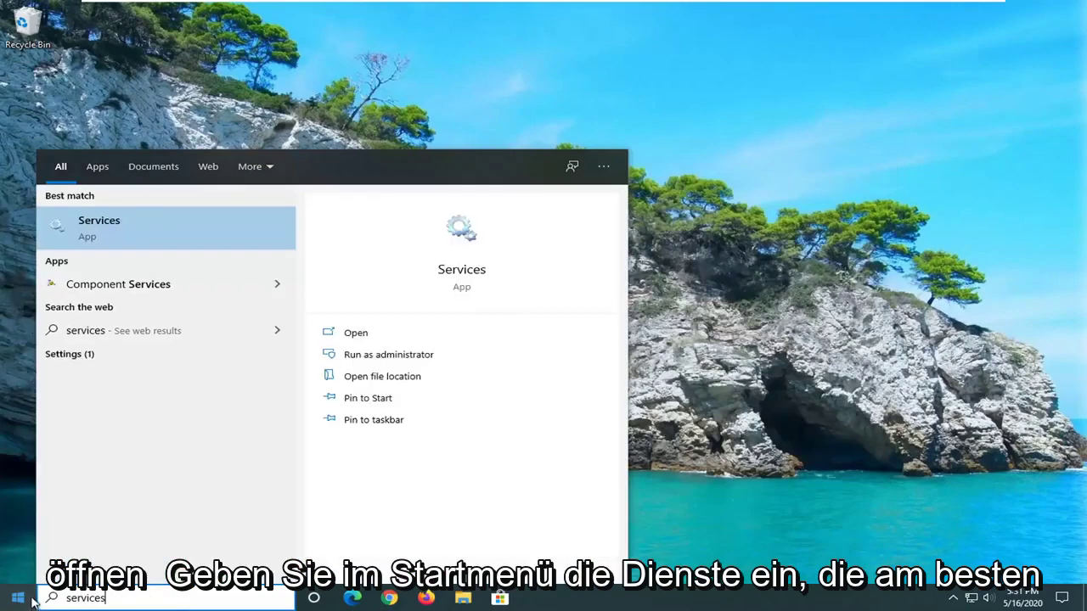
left_click(126, 227)
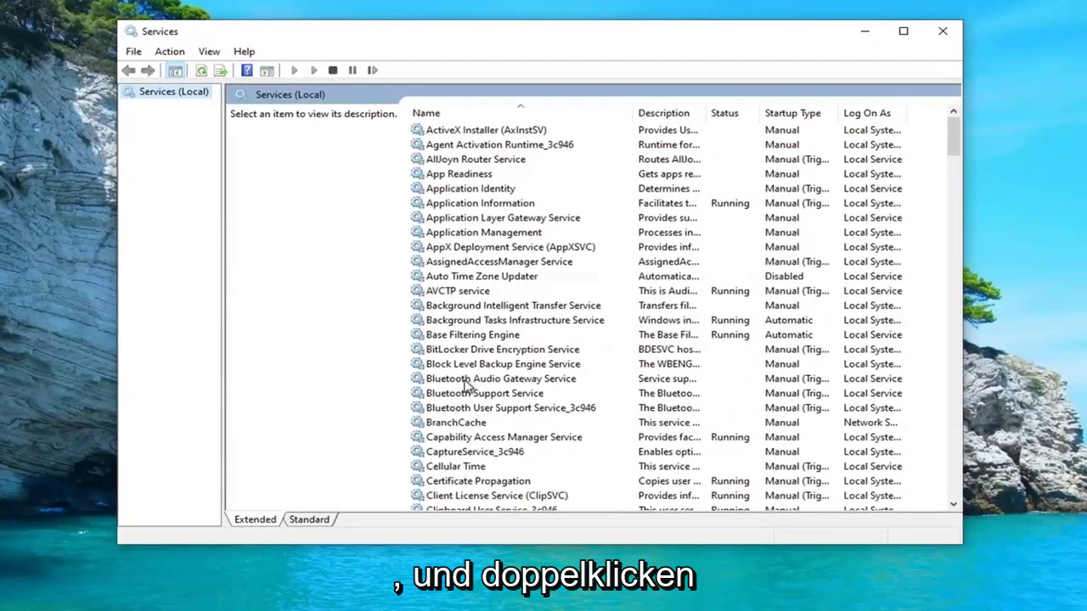
Set the Background Intelligent Transfer Service's startup type to Automatic, start the service and accept its properties.
double_click(483, 308)
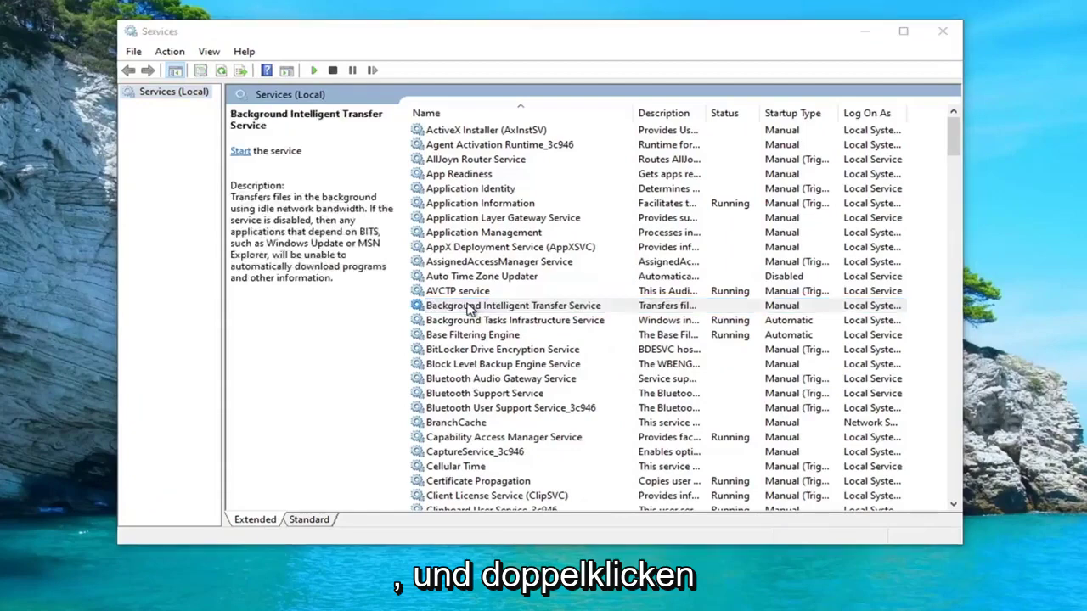
left_click(472, 280)
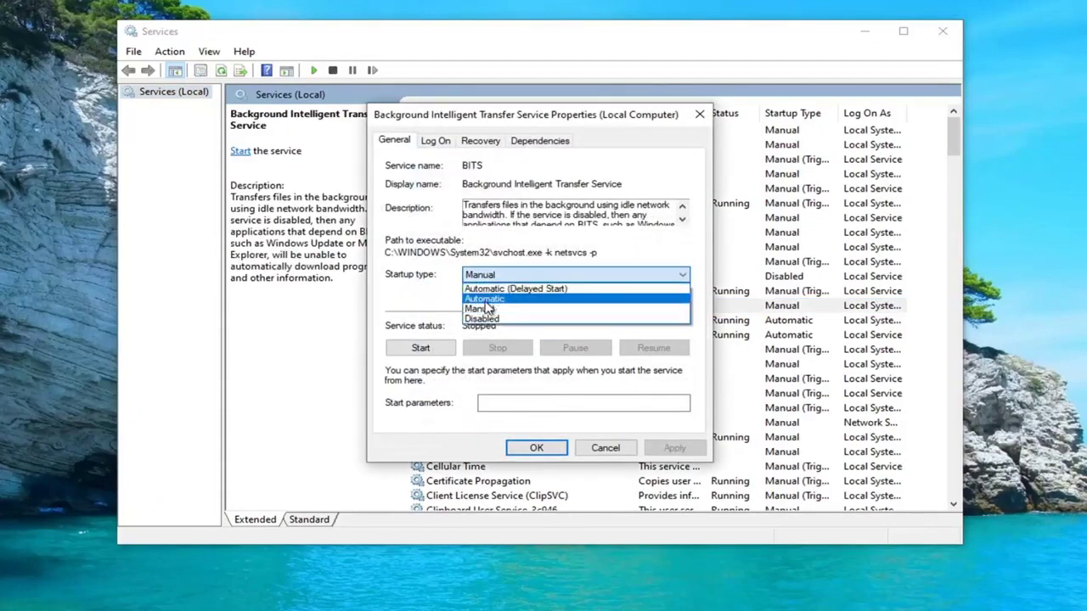
left_click(485, 305)
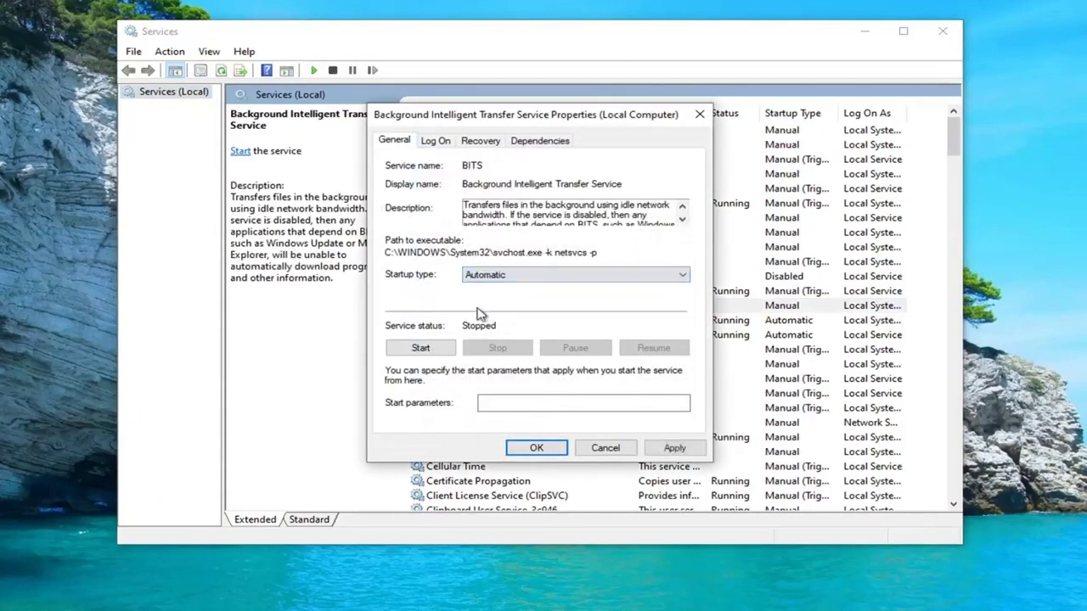
left_click(422, 348)
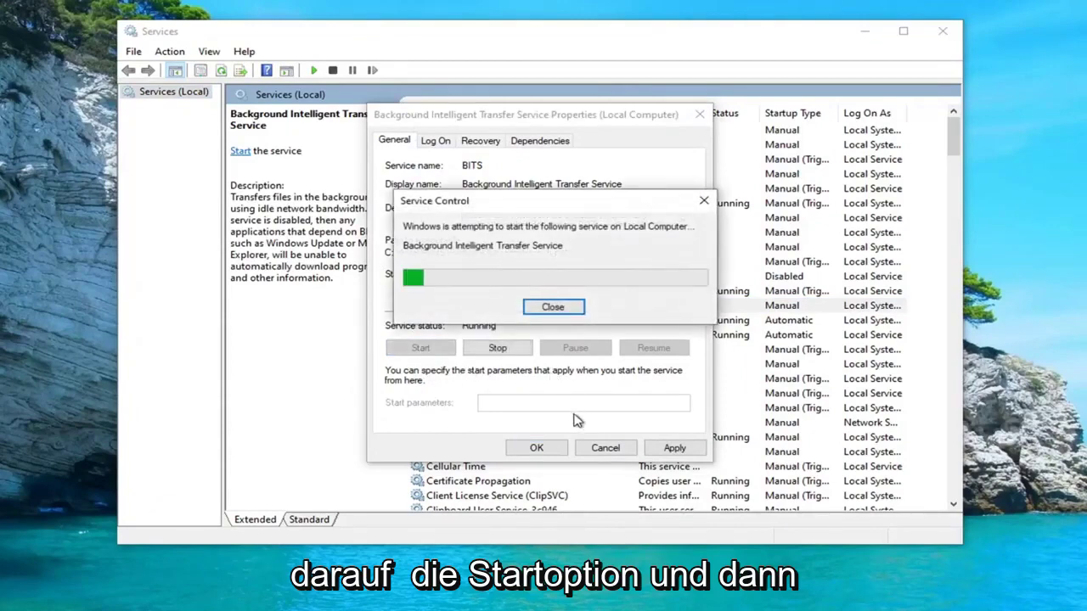
left_click(533, 448)
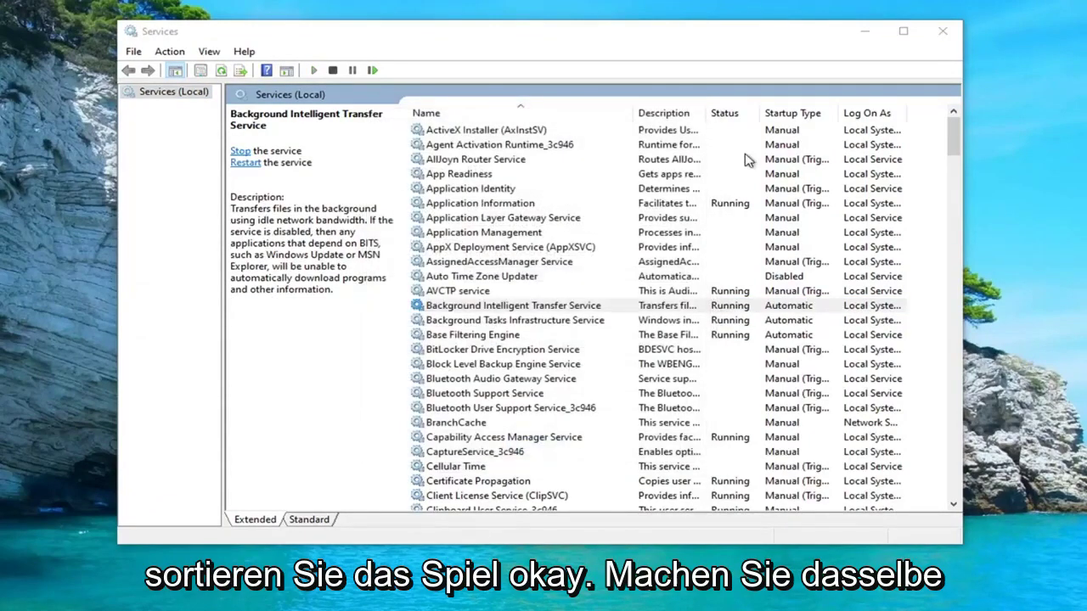
Start the Windows Update service with the startup type Automatic (Delayed Start) and close the Services console.
left_click_drag(952, 150, 953, 429)
scroll(555, 413, "down", 11)
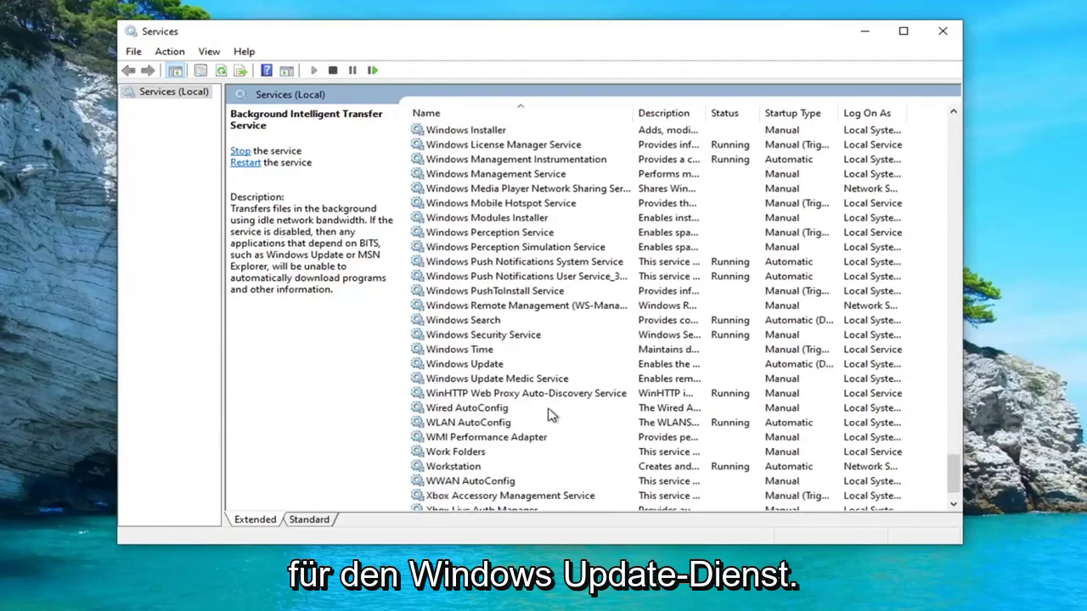
double_click(465, 320)
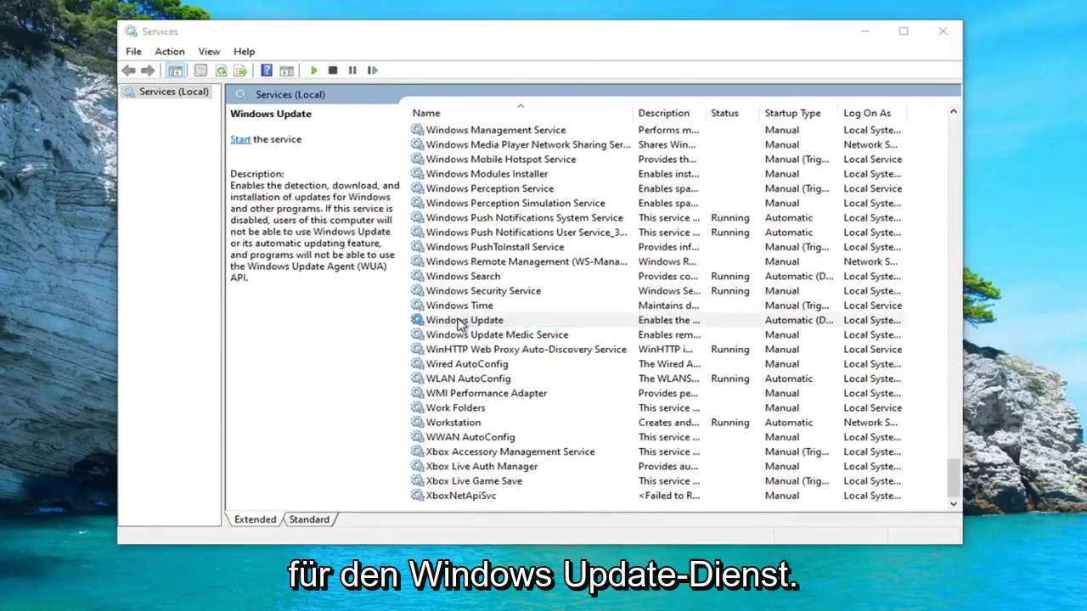
left_click(497, 274)
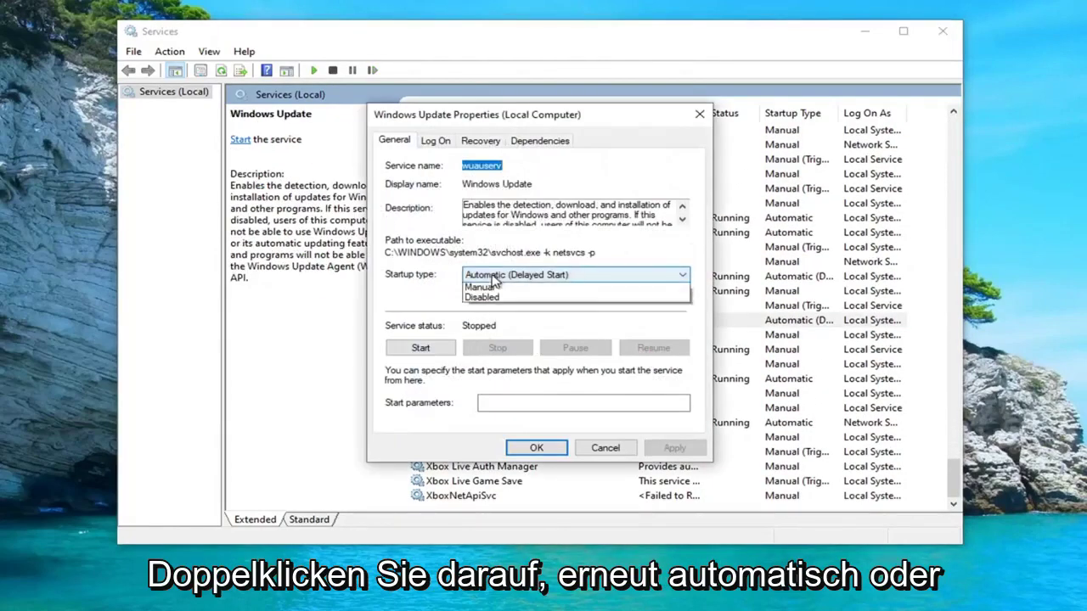
left_click(386, 301)
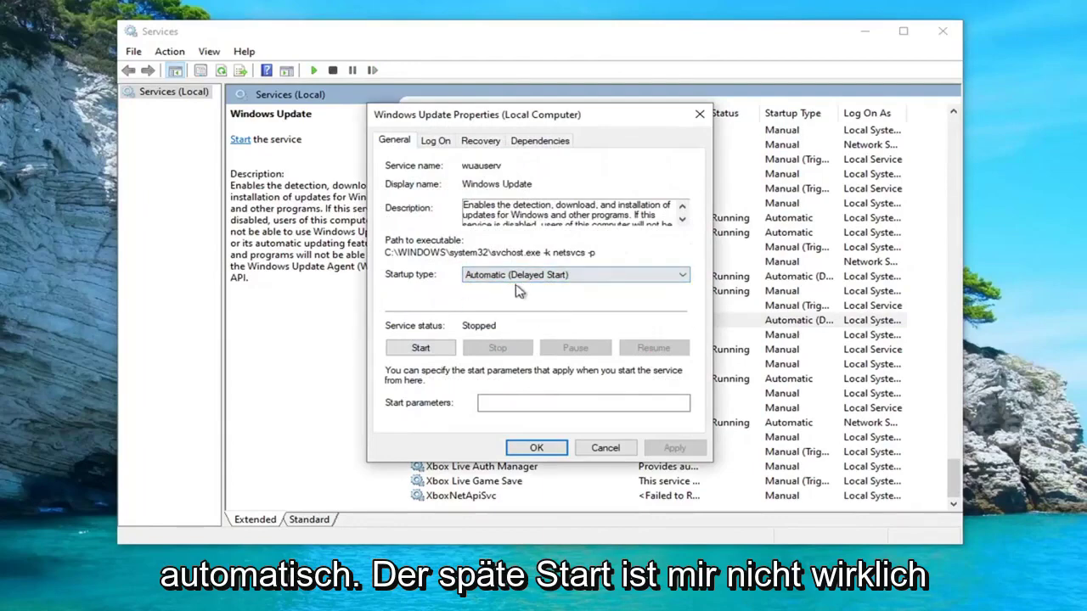
left_click(415, 350)
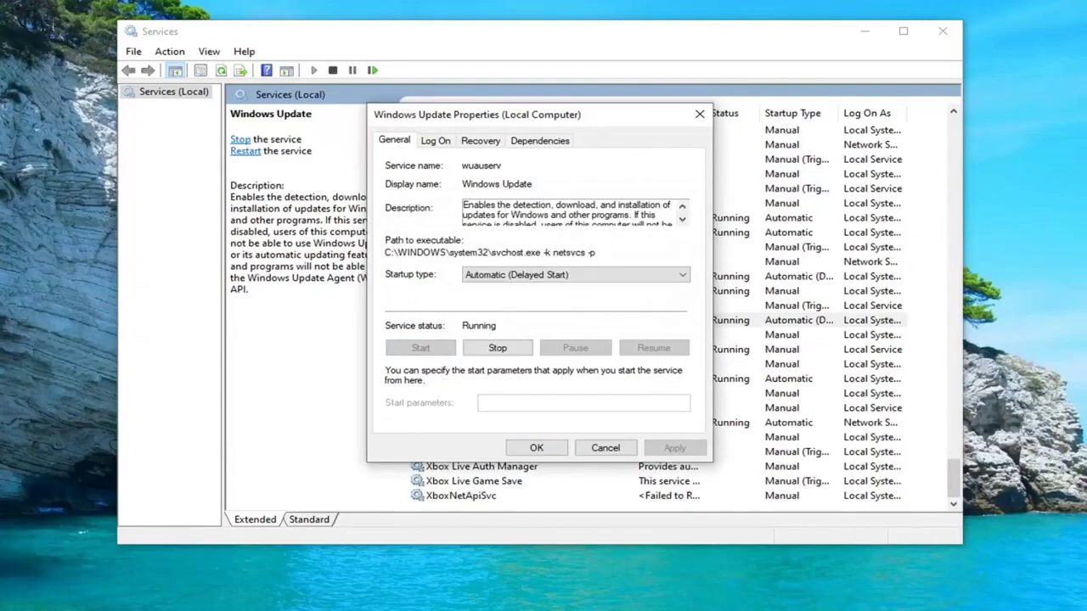
left_click(533, 444)
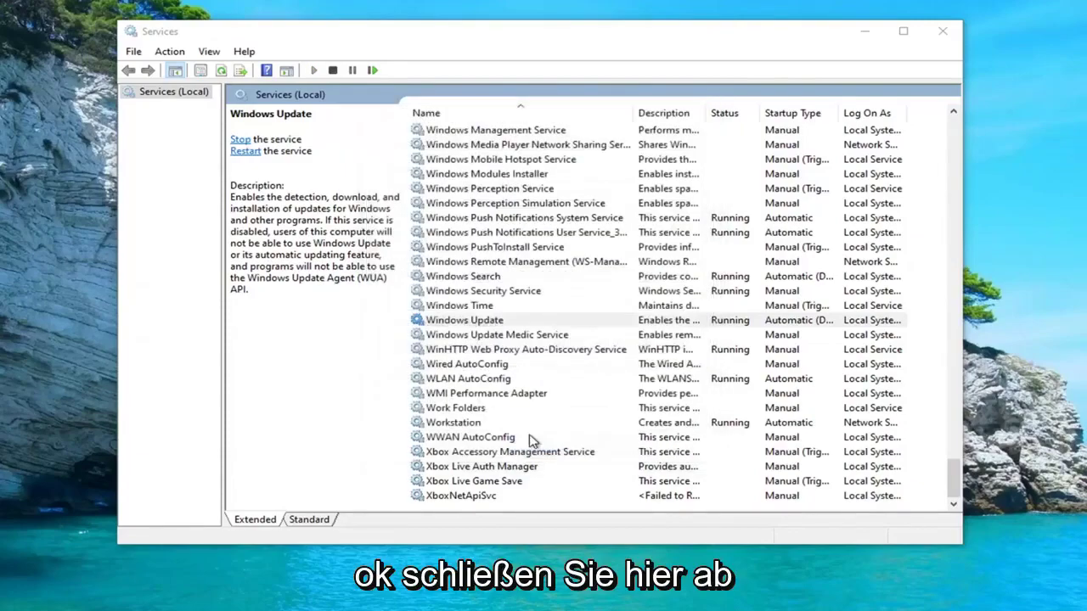
left_click(942, 32)
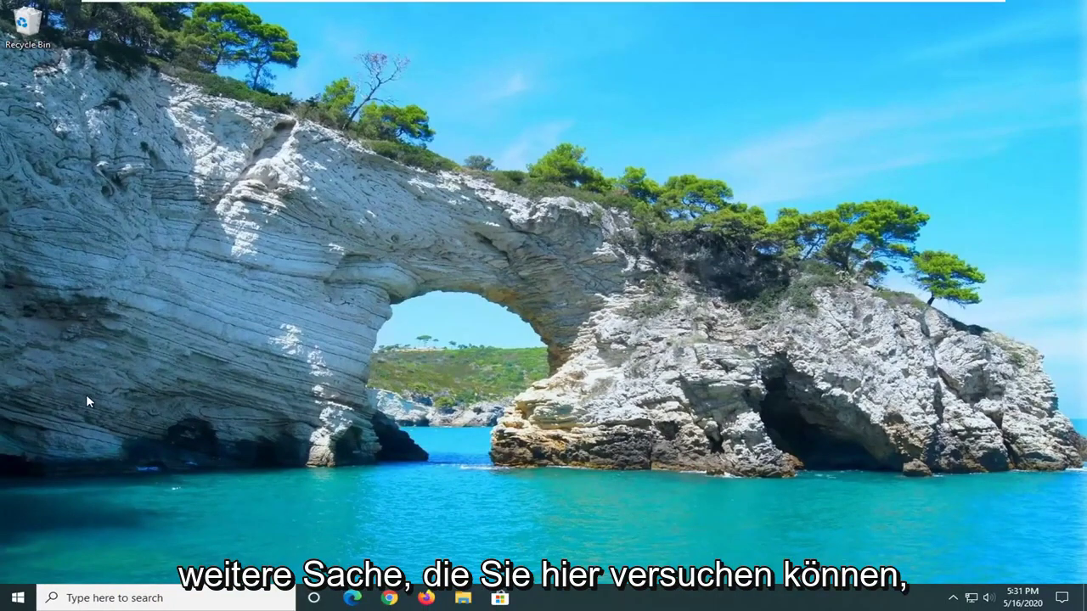
Search for "troubleshoot" and open the Troubleshoot settings.
left_click(2, 605)
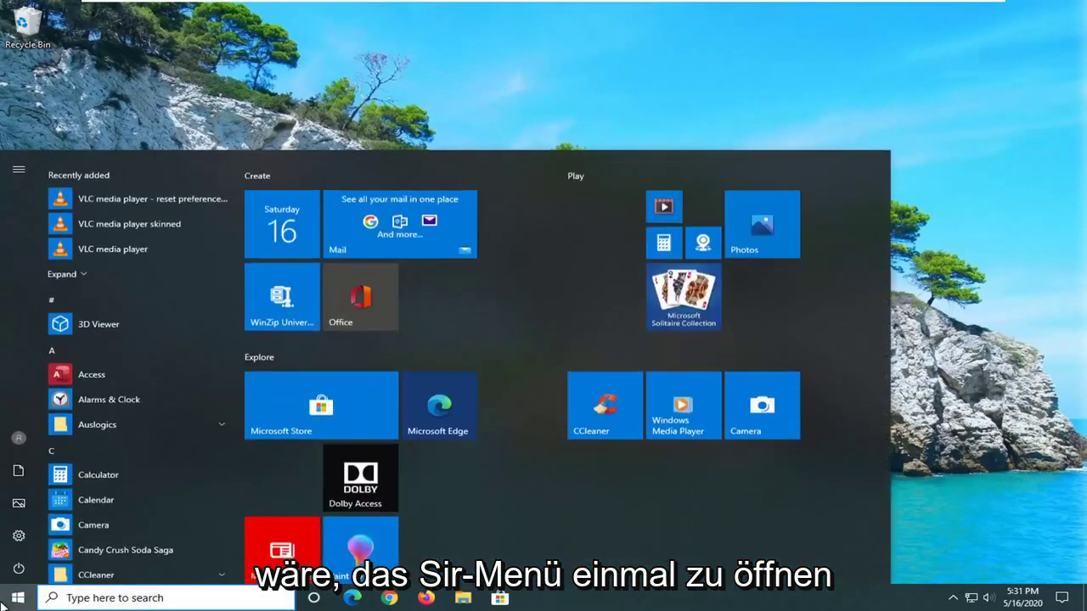
type("troubleshoot")
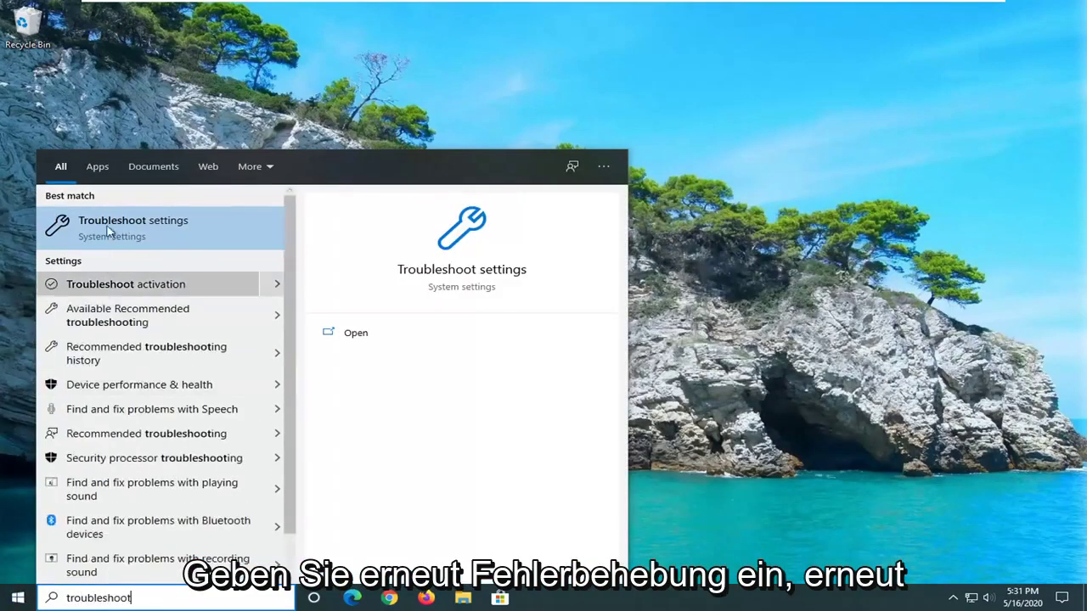
left_click(176, 231)
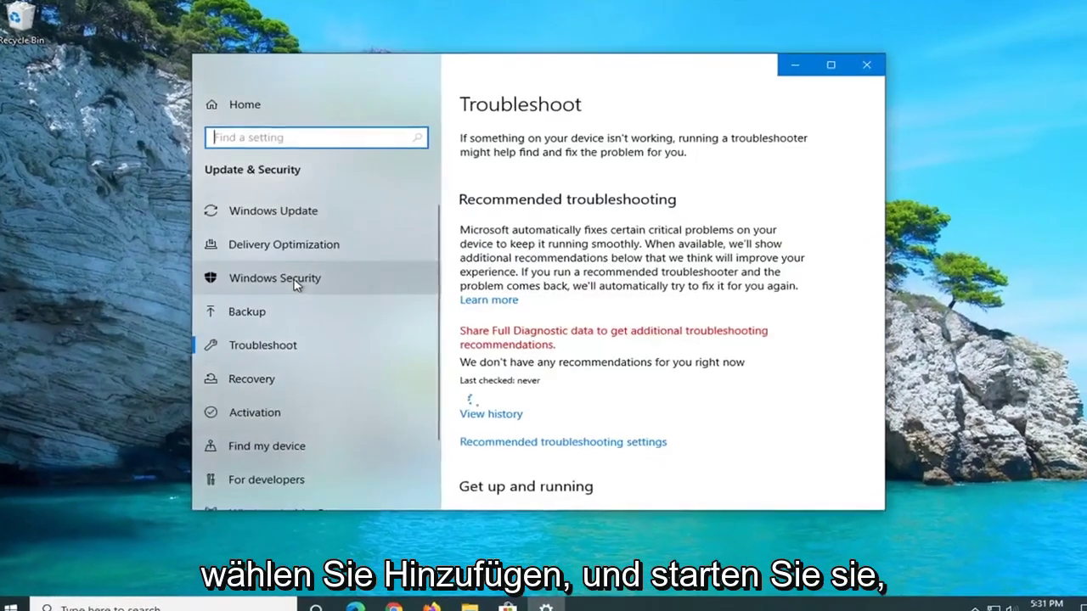
Run the Windows Update troubleshooter and close it once troubleshooting has completed.
scroll(599, 323, "down", 5)
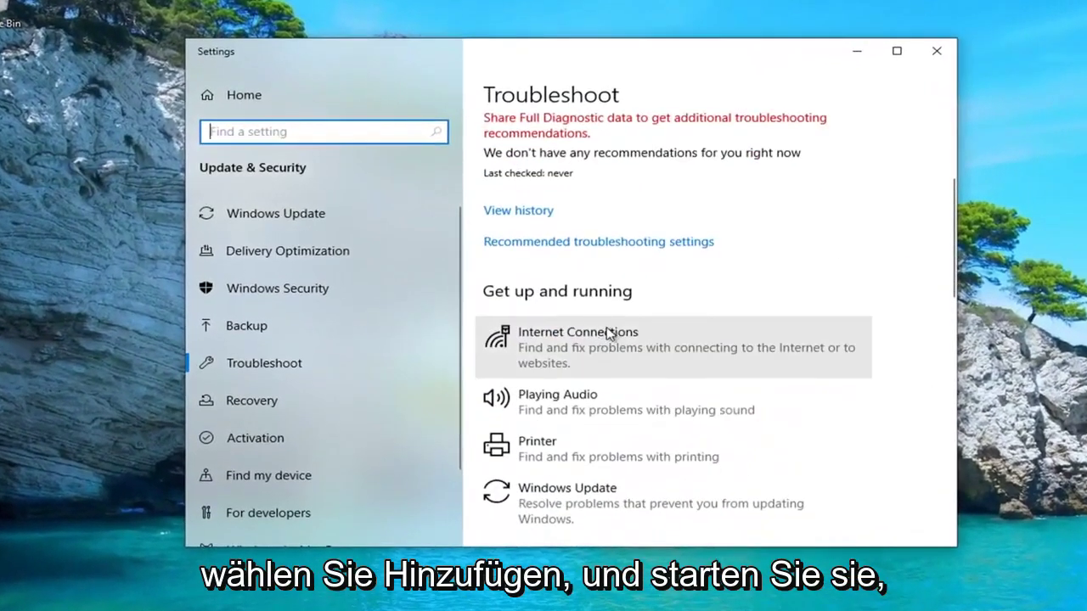
left_click(543, 442)
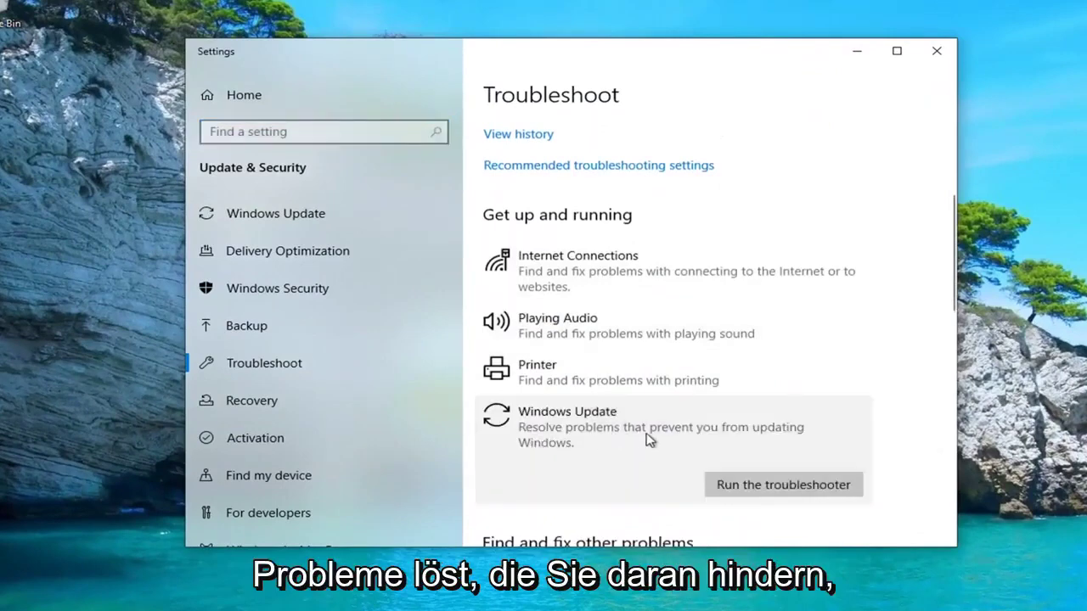
left_click(764, 488)
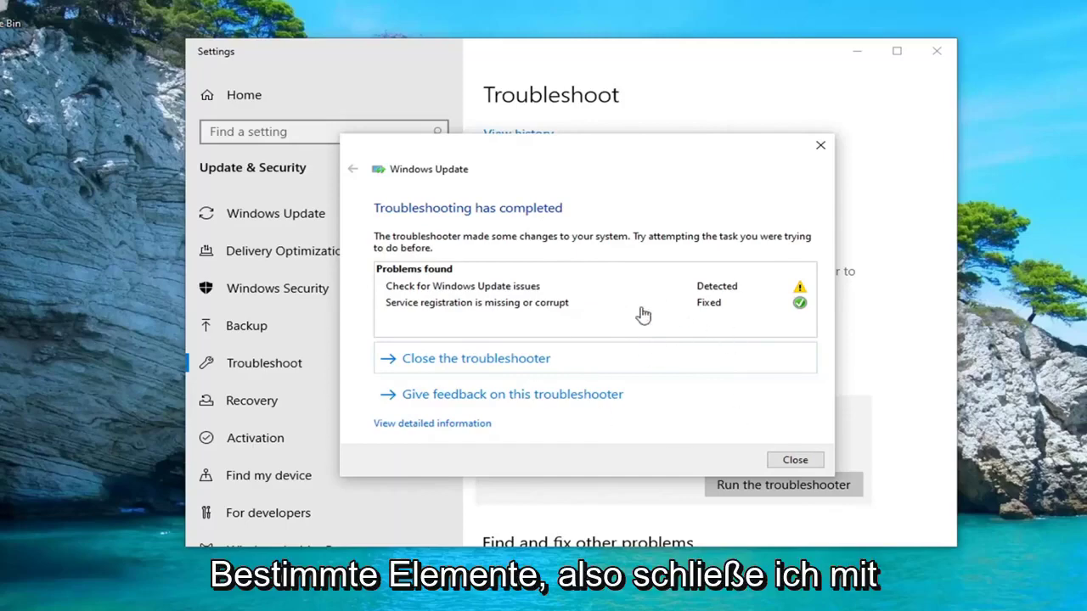
left_click(794, 461)
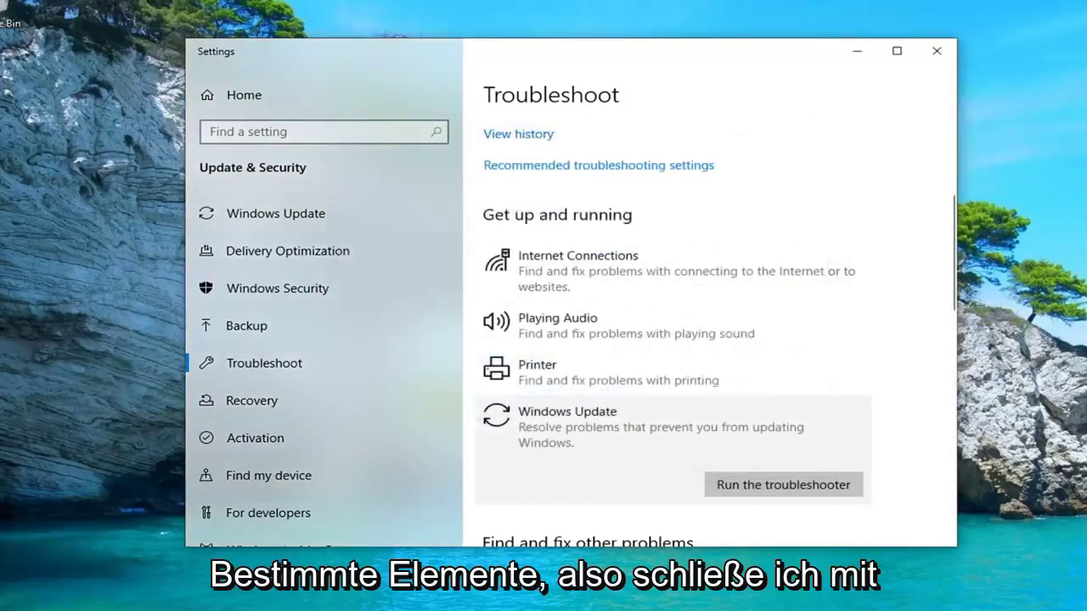